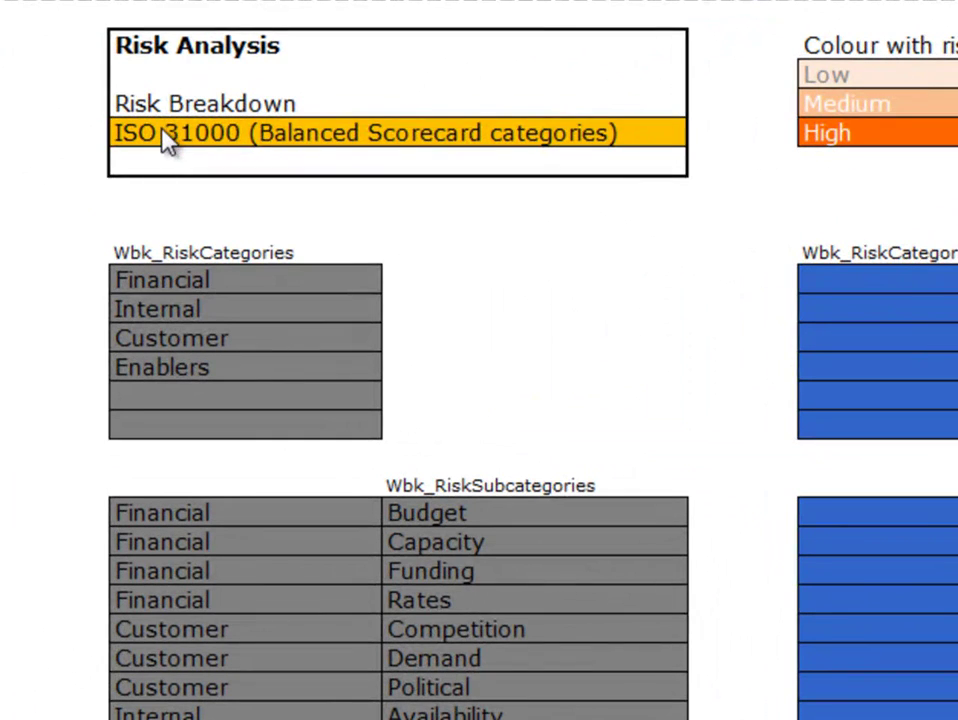
# Switch the risk breakdown to Balanced Scorecard, then back to ISO 31000.
pyautogui.click(533, 131)
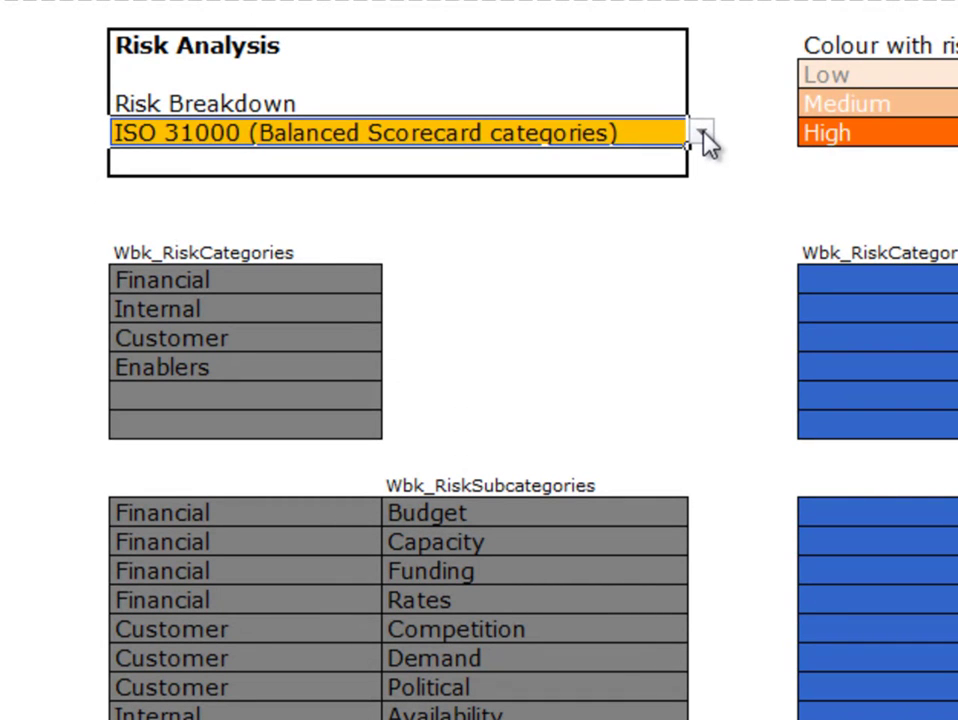
pyautogui.click(704, 134)
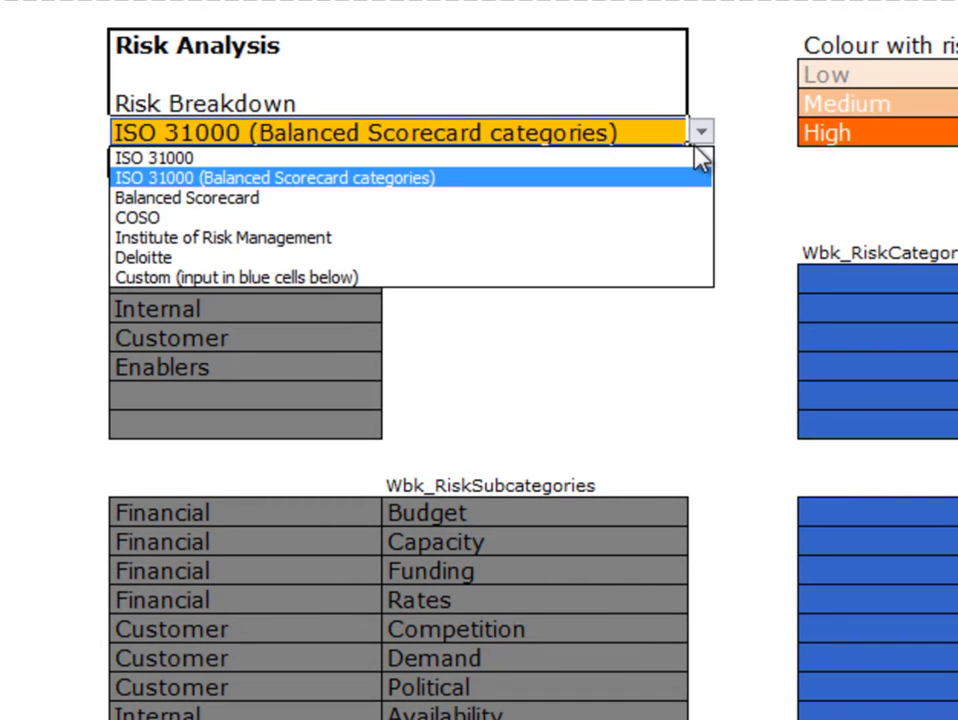
pyautogui.click(670, 198)
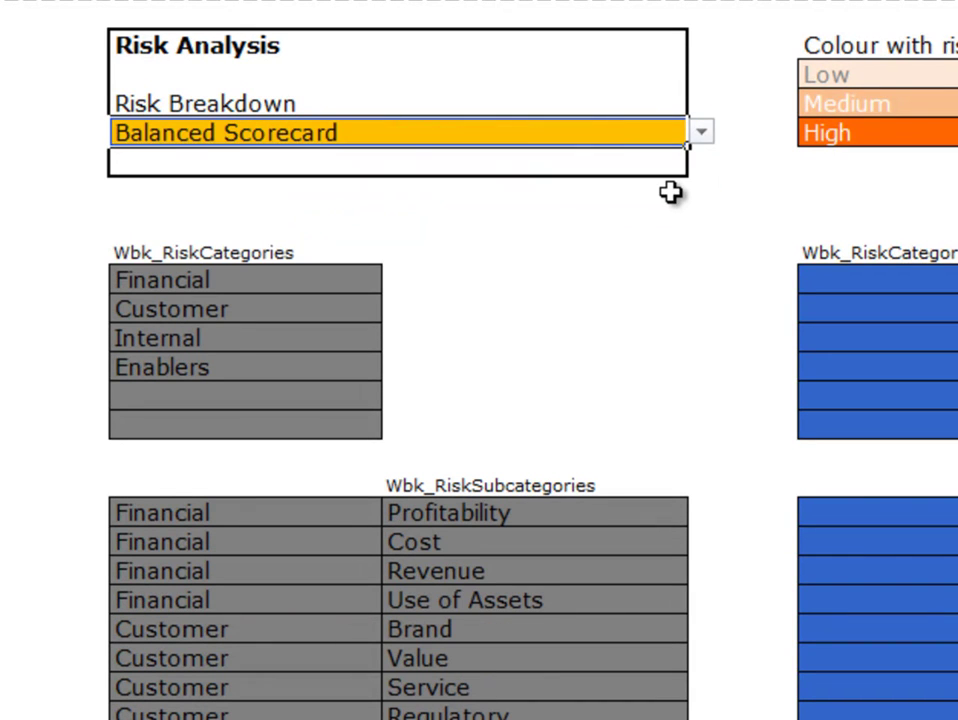
pyautogui.click(702, 136)
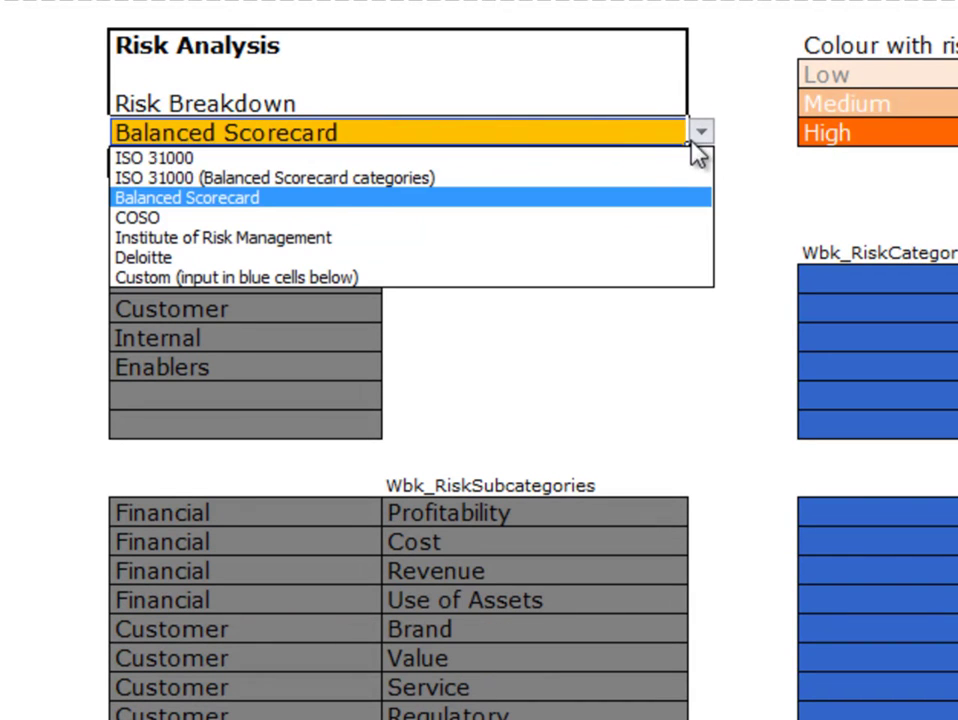
pyautogui.click(635, 178)
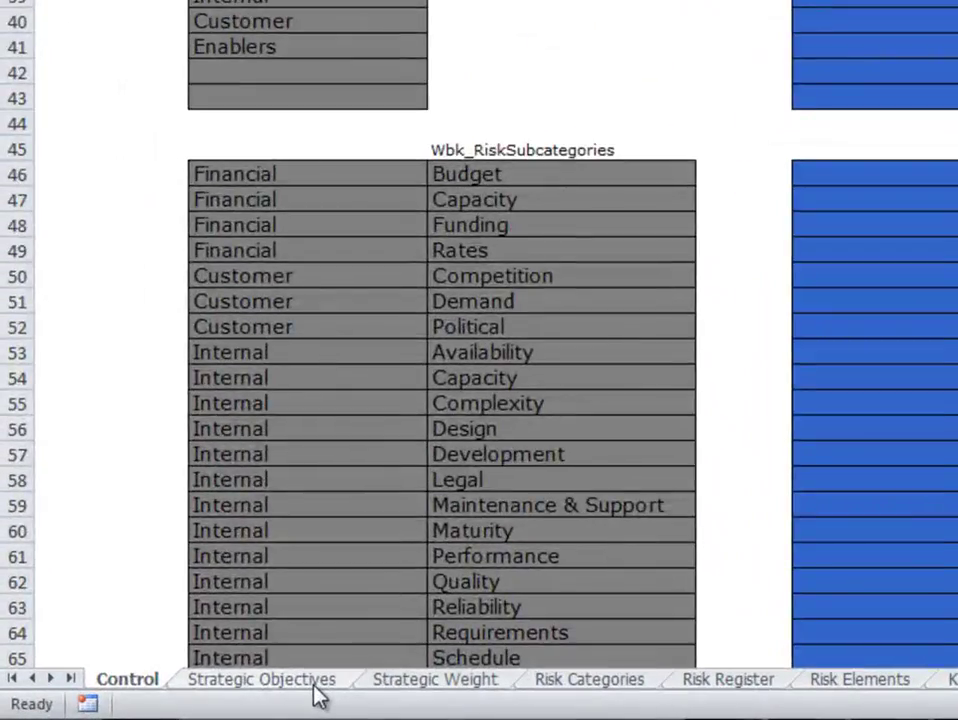
# Review the strategic objectives, then the G3:J14 questionnaire and E3:E9 actual weightings on Strategic Weight.
pyautogui.click(314, 687)
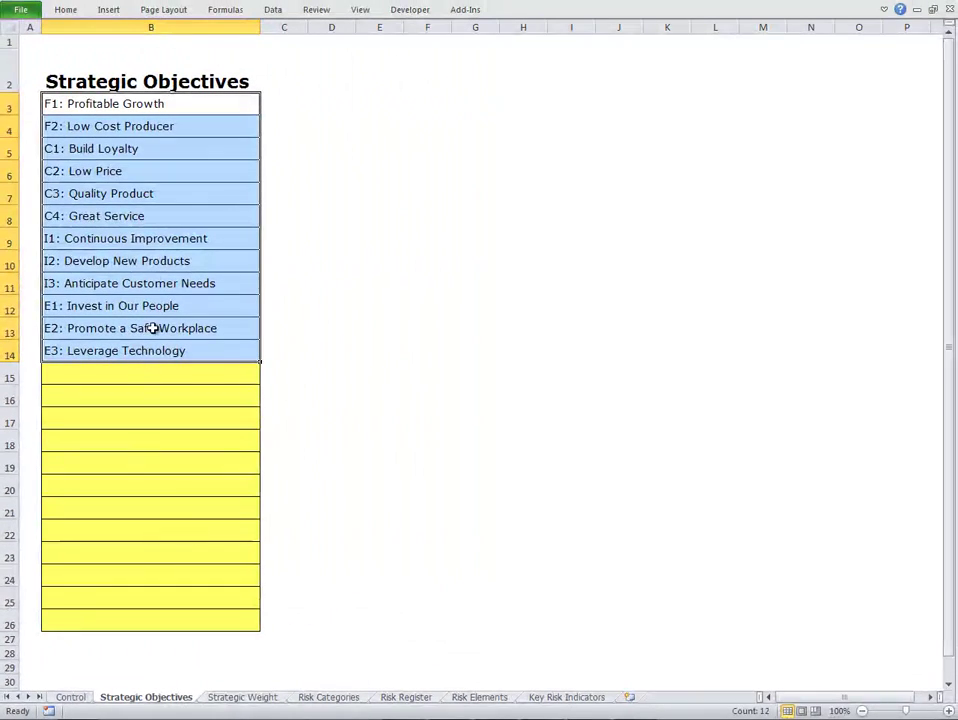
pyautogui.moveTo(184, 104); pyautogui.dragTo(180, 350)
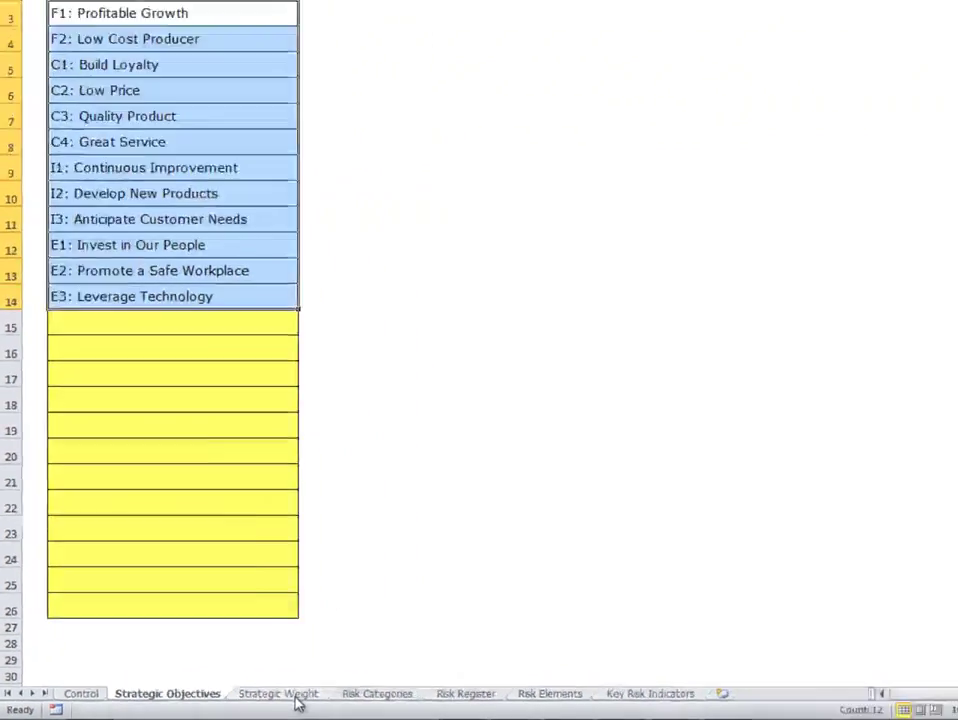
pyautogui.click(296, 703)
pyautogui.click(505, 19)
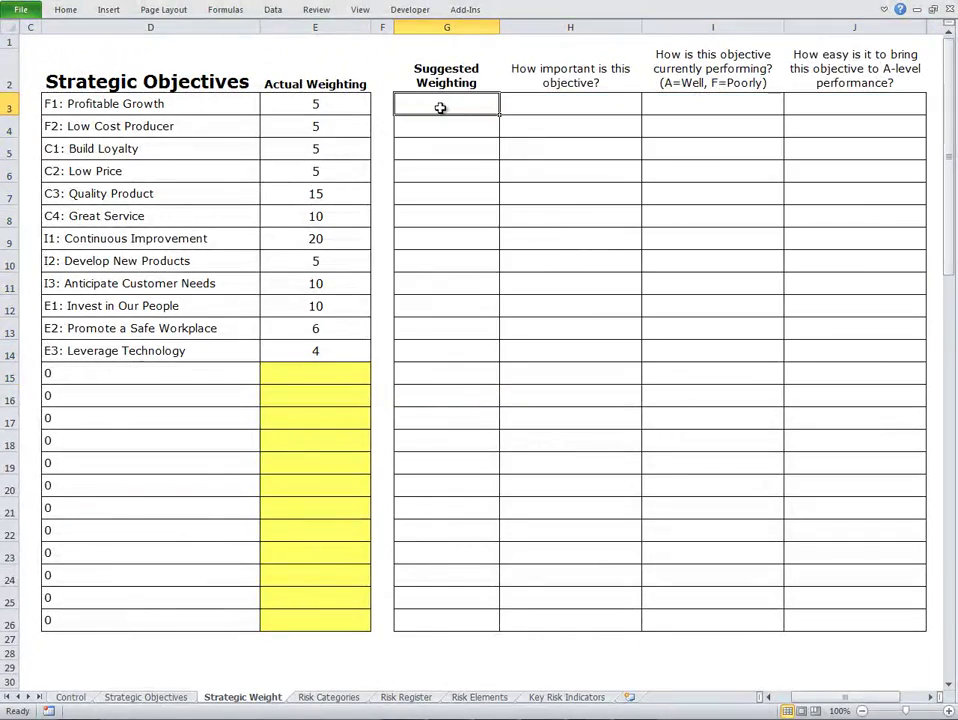
pyautogui.moveTo(440, 107); pyautogui.dragTo(817, 341)
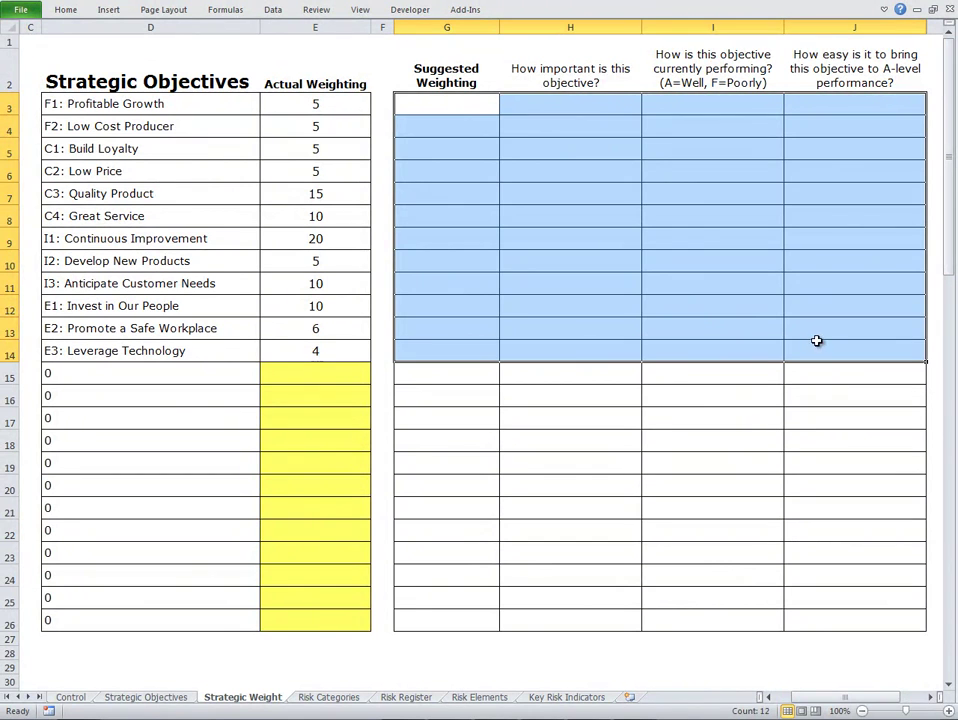
pyautogui.moveTo(316, 103); pyautogui.dragTo(331, 350)
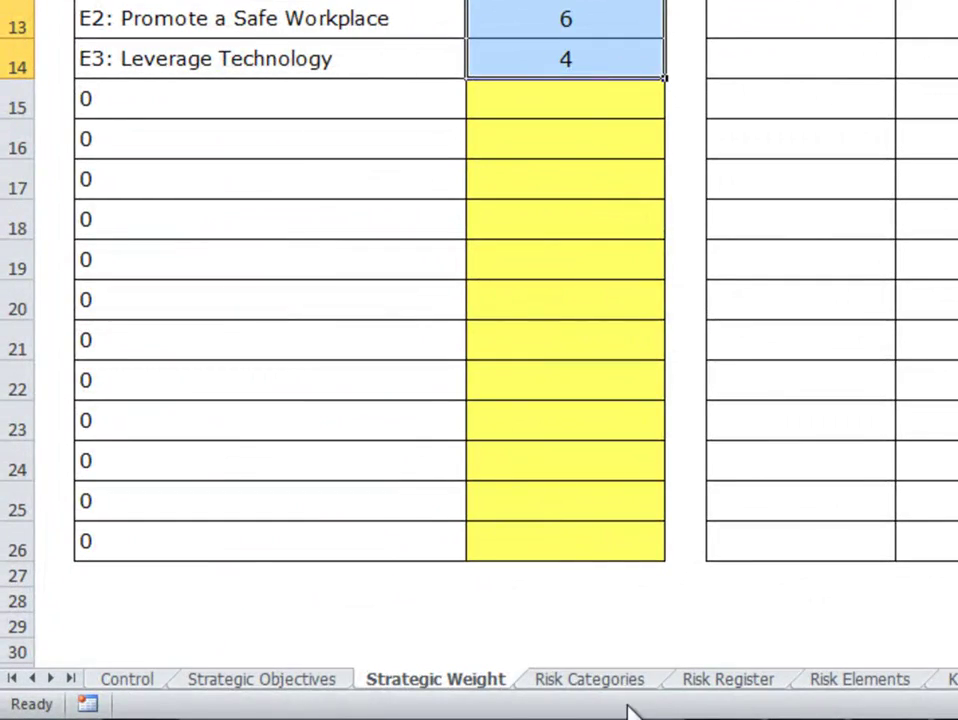
# On Risk Categories, highlight objectives F1 through C4 and select the Grouping and Category rows.
pyautogui.click(640, 684)
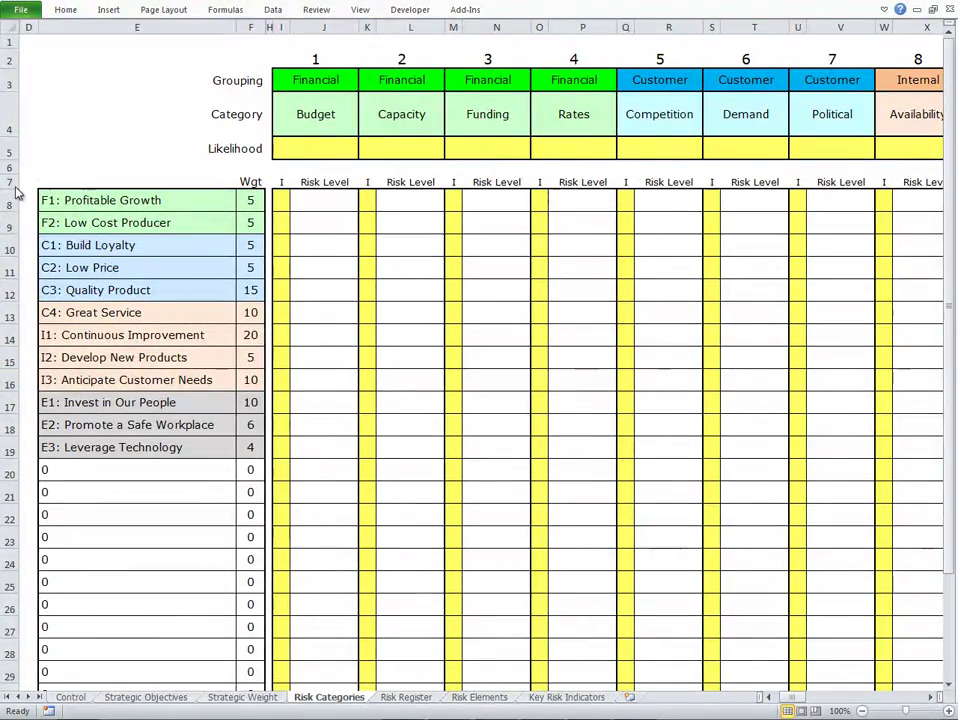
pyautogui.moveTo(46, 199); pyautogui.dragTo(241, 447)
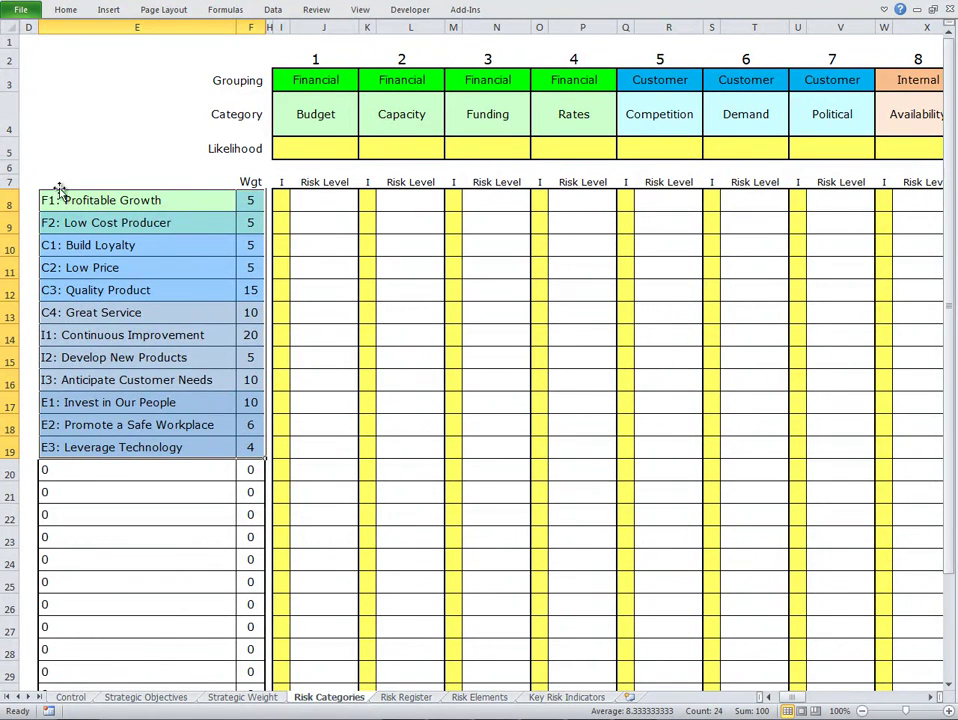
pyautogui.click(8, 84)
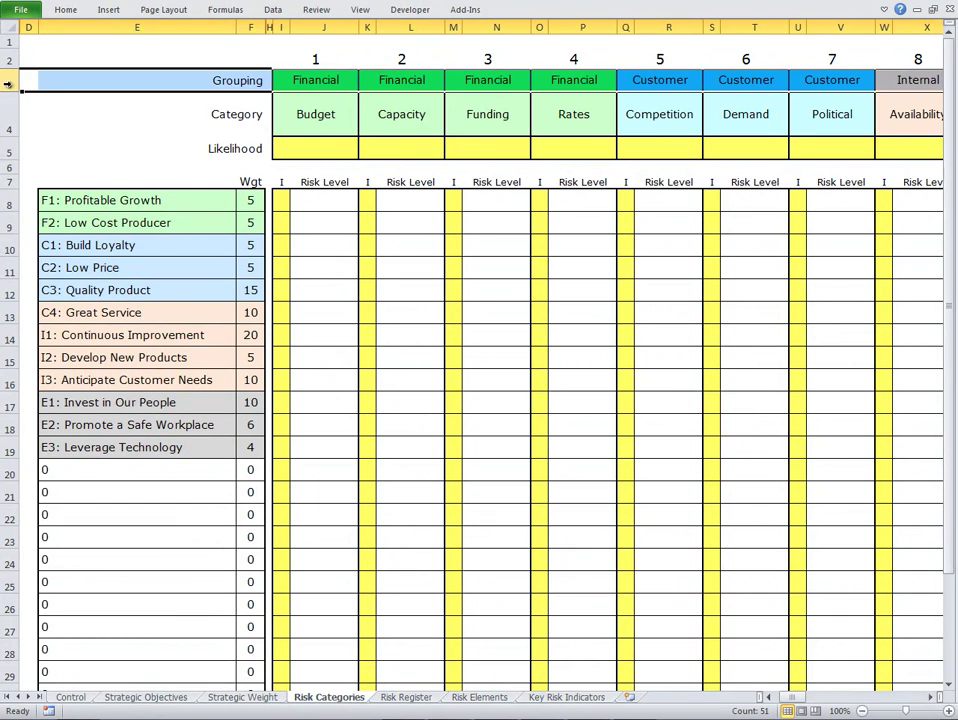
pyautogui.click(7, 106)
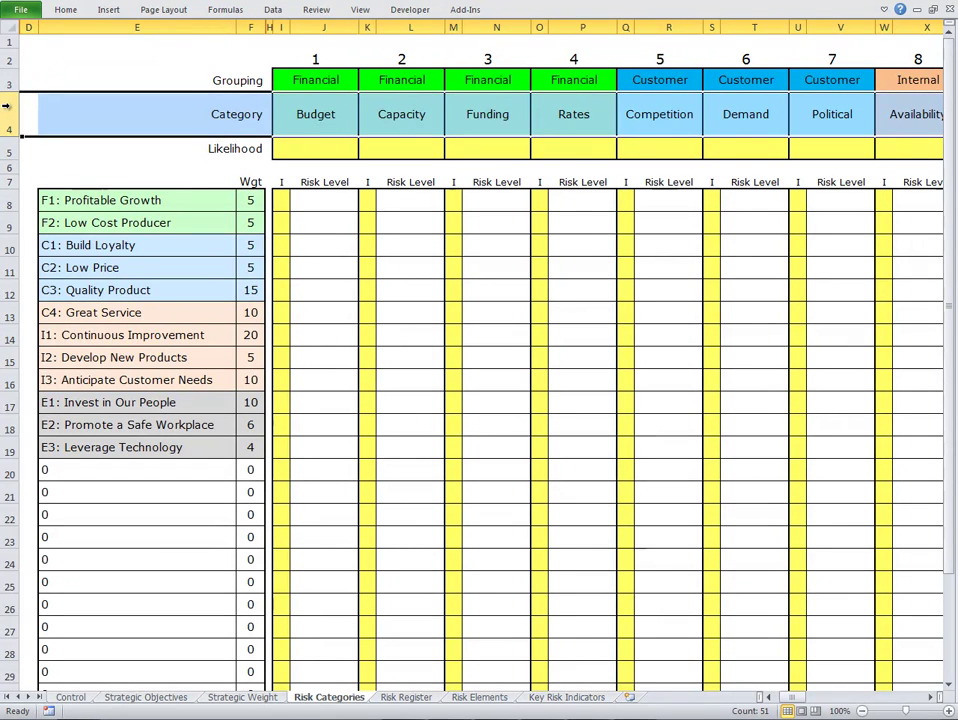
pyautogui.click(10, 82)
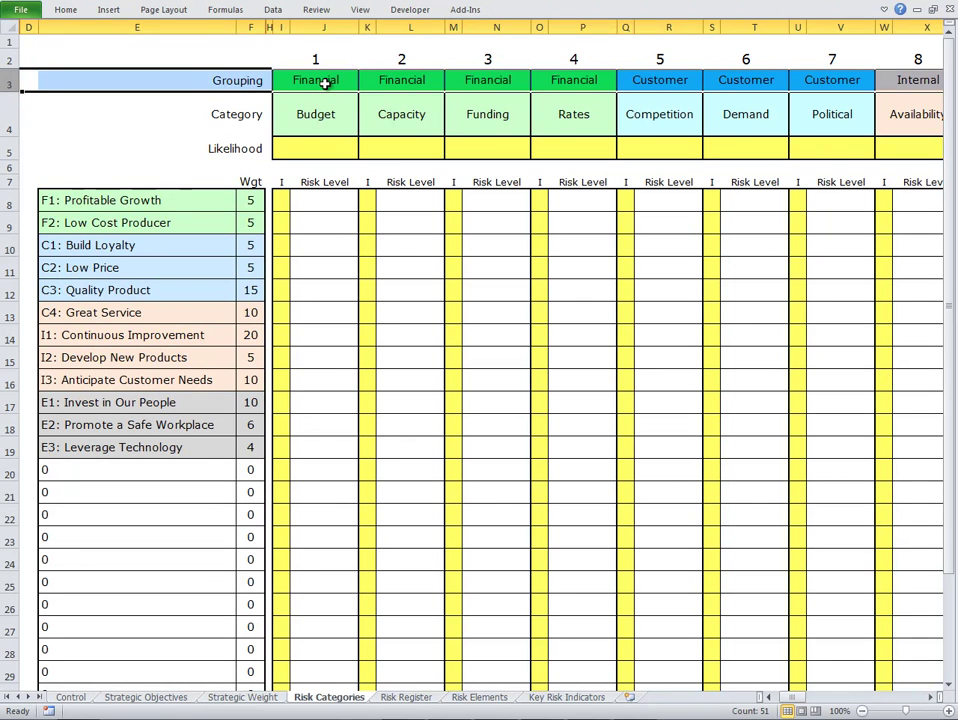
# Point out the Financial grouping and its Budget, Capacity, Funding and Rates categories.
pyautogui.click(325, 84)
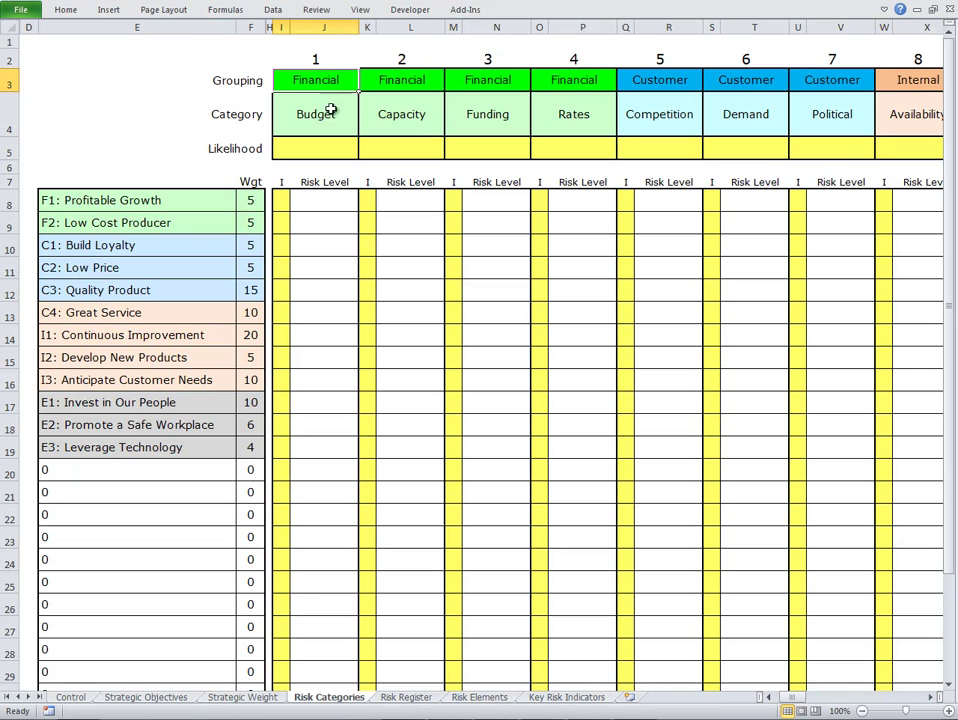
pyautogui.click(330, 110)
pyautogui.click(385, 117)
pyautogui.click(487, 119)
pyautogui.click(565, 117)
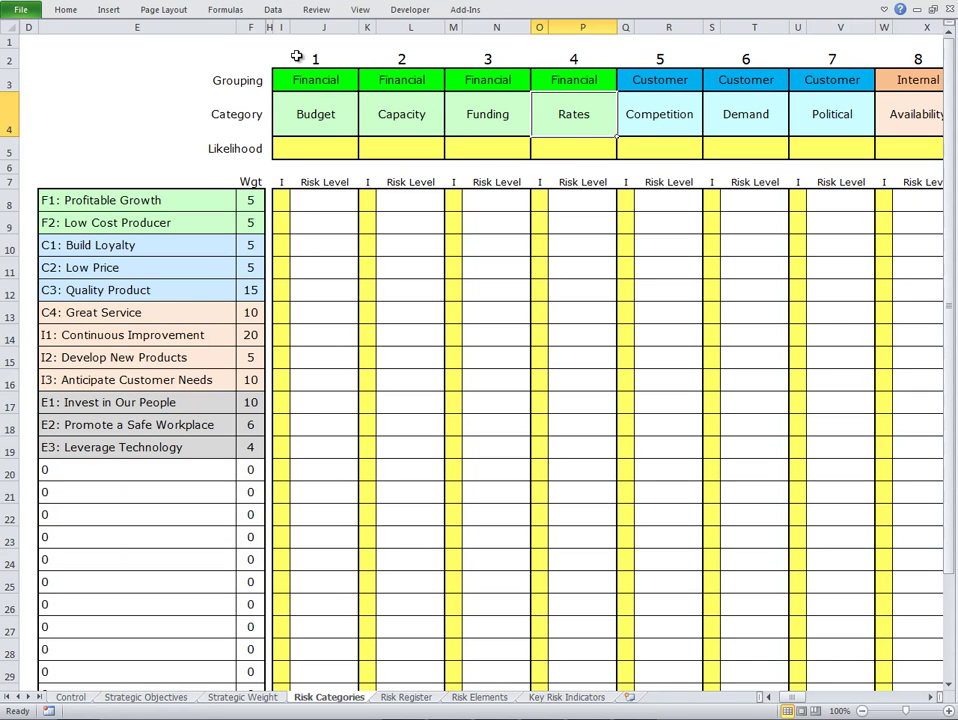
pyautogui.click(281, 27)
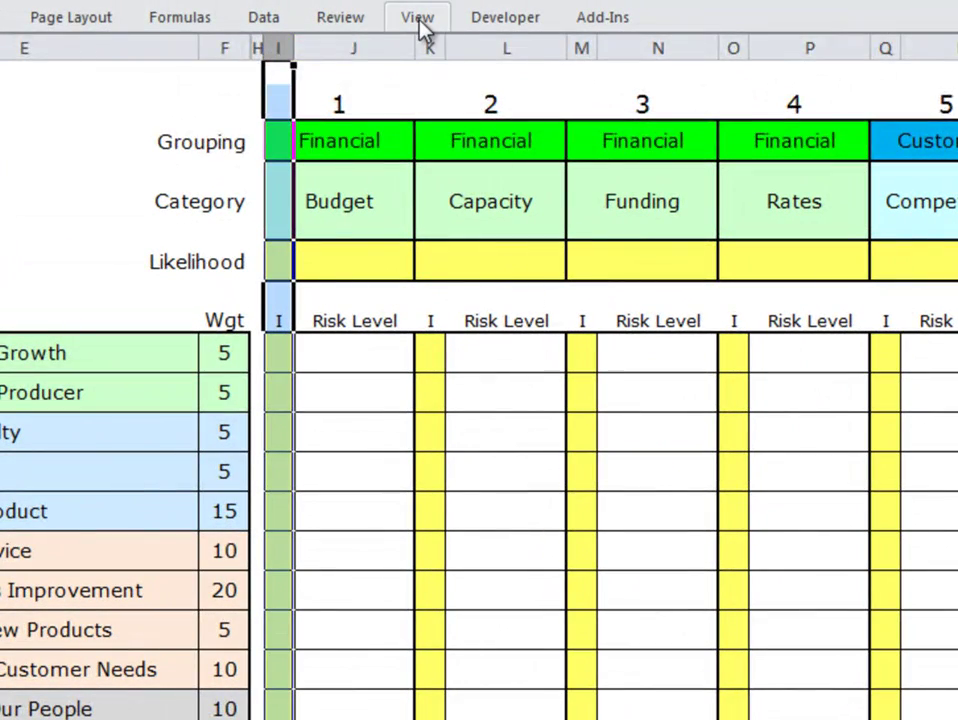
# Split the window at column I and scroll the right pane to later risks.
pyautogui.click(420, 20)
pyautogui.click(766, 55)
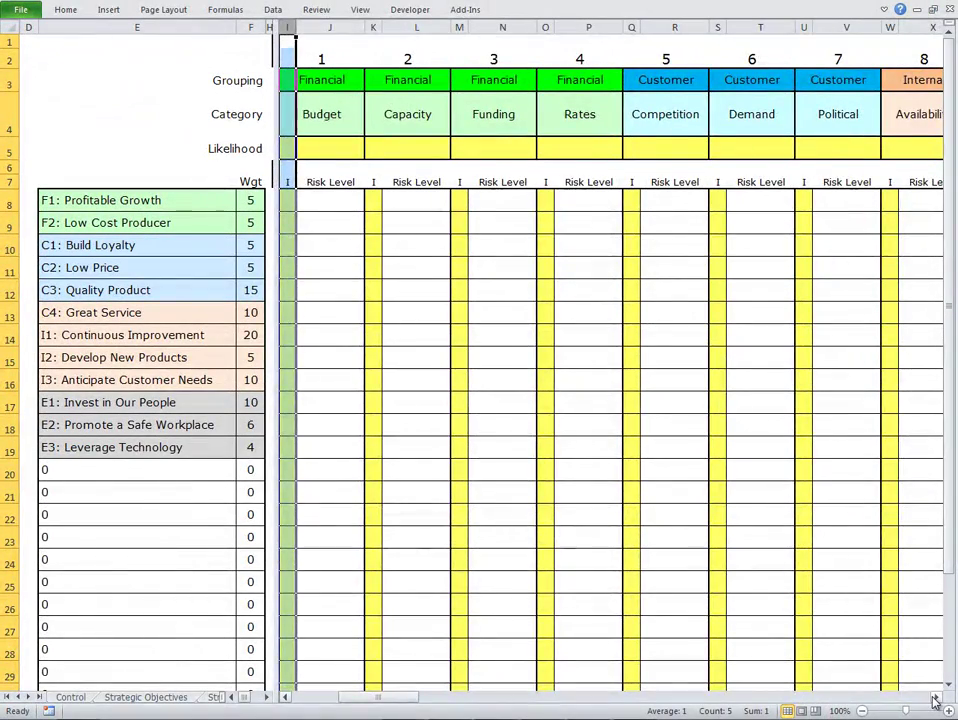
pyautogui.click(935, 698)
pyautogui.click(935, 698)
pyautogui.click(935, 698)
pyautogui.click(935, 698)
pyautogui.click(935, 698)
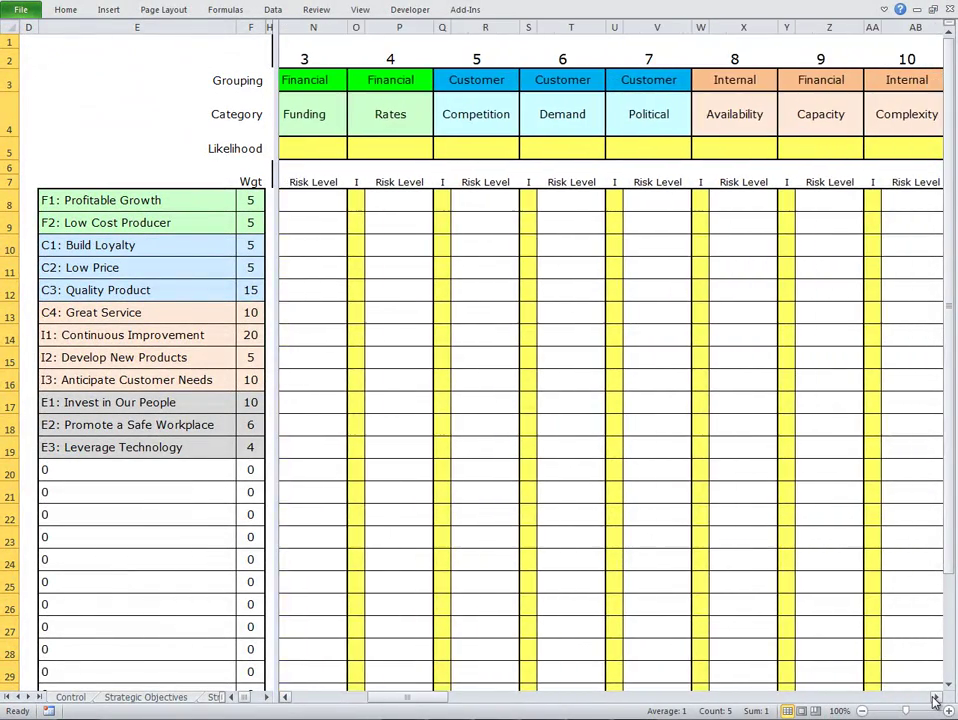
pyautogui.click(935, 698)
pyautogui.click(935, 698)
pyautogui.click(935, 698)
pyautogui.click(935, 698)
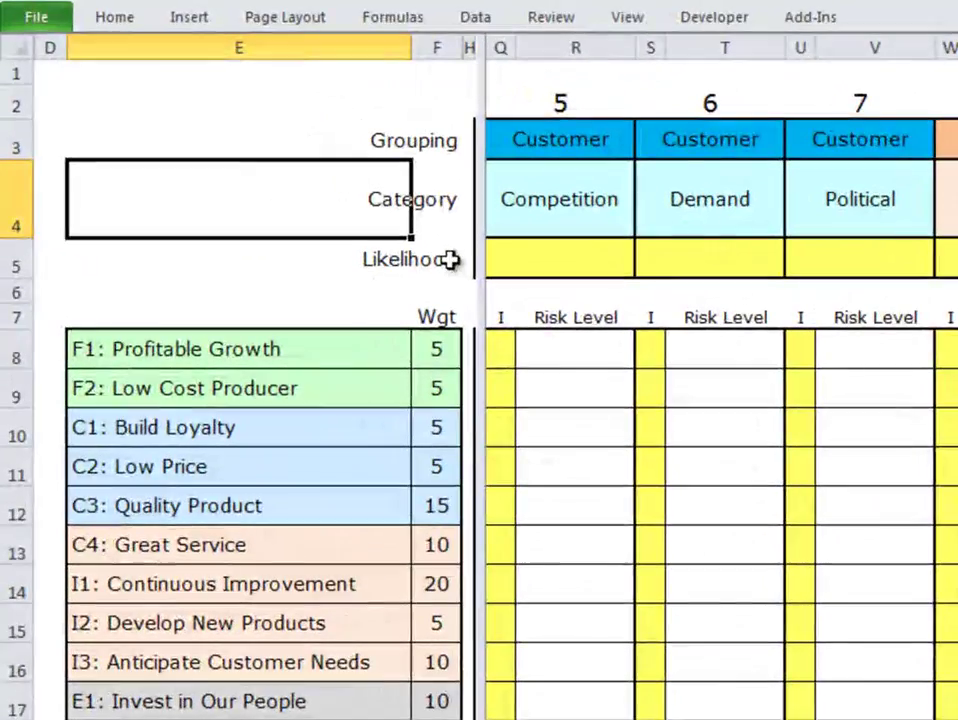
pyautogui.click(260, 161)
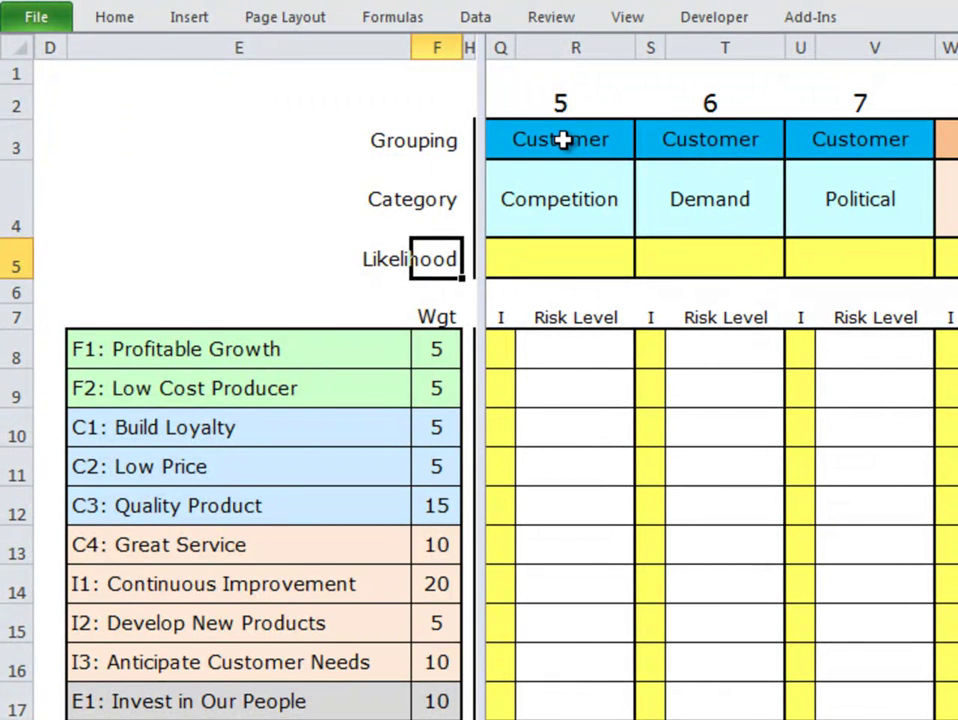
# Give Competition a likelihood of 3 and an F1 impact score of 2.
pyautogui.click(548, 262)
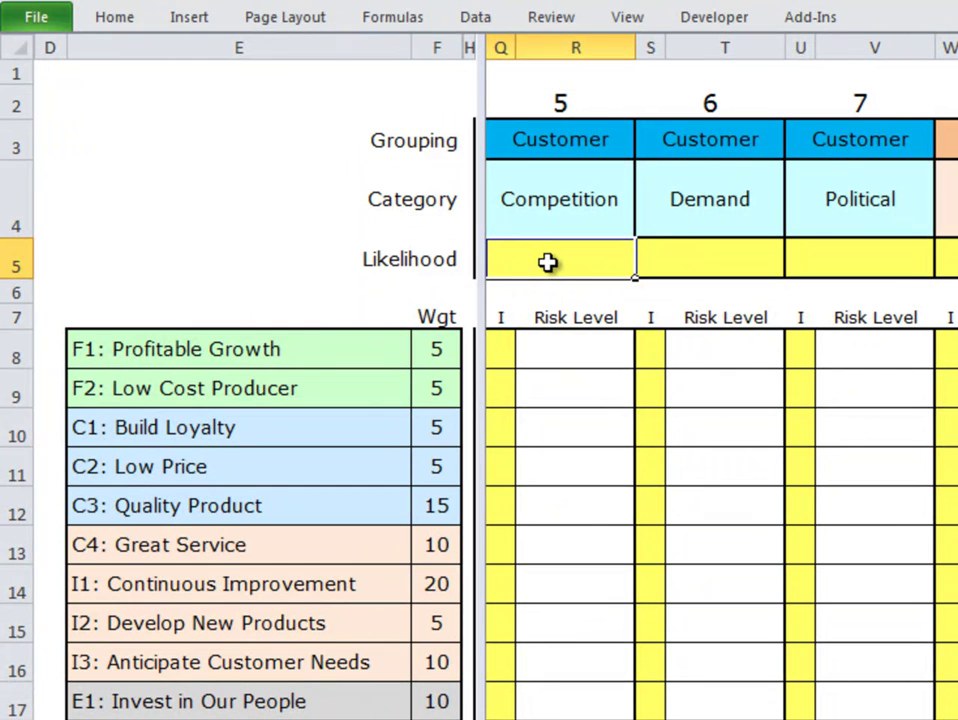
pyautogui.write('3')
pyautogui.press('Return')
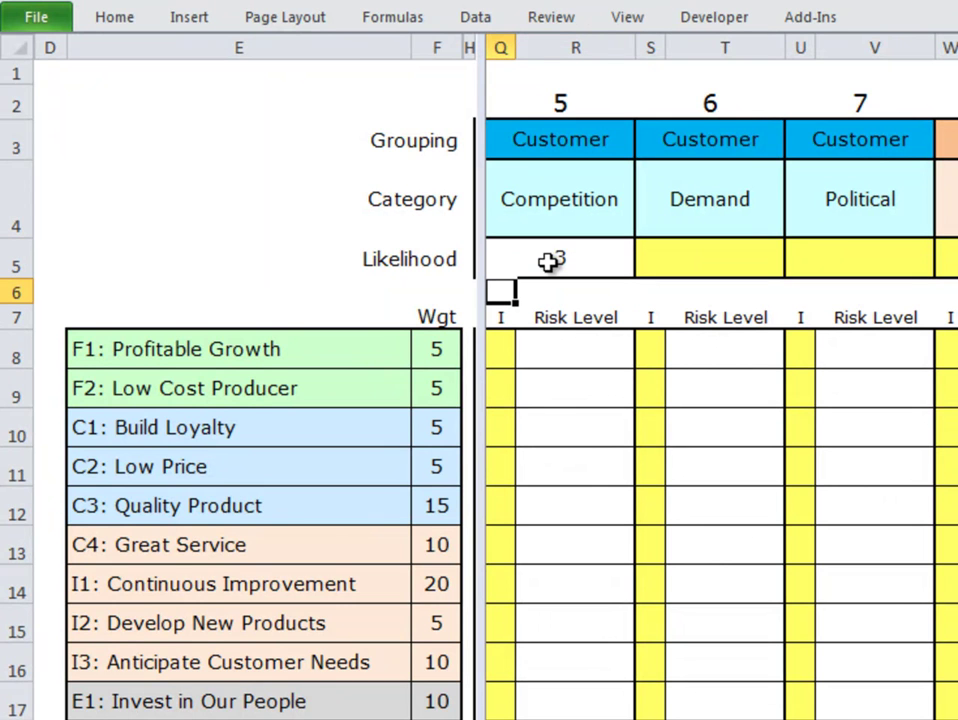
pyautogui.press('Down')
pyautogui.press('Down')
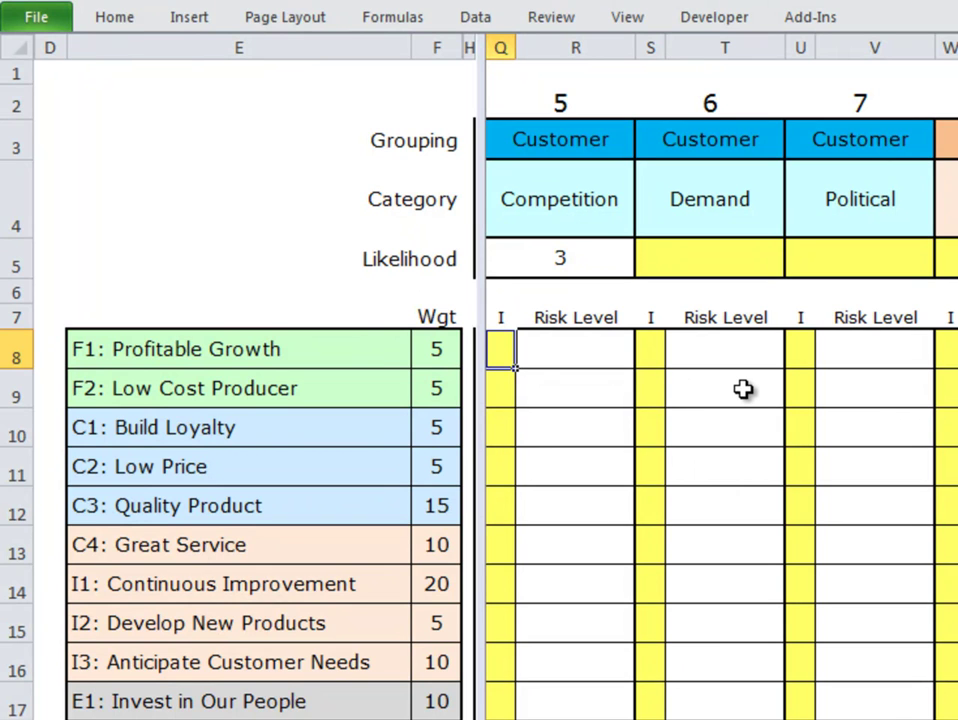
pyautogui.write('2')
pyautogui.press('Return')
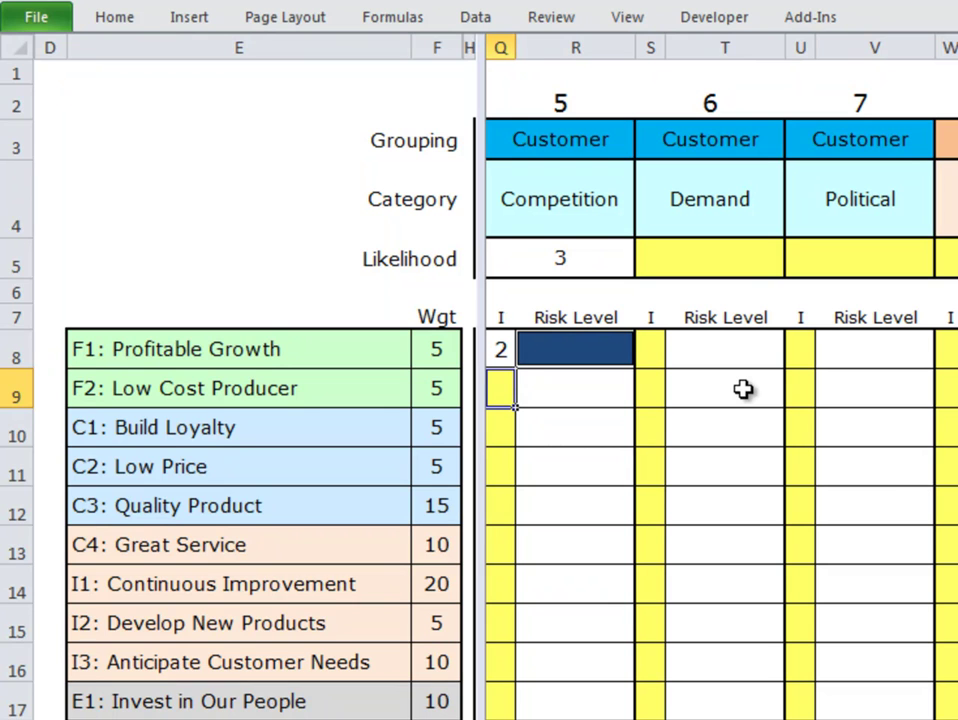
# Enter Competition impact scores 4 for C1, 1 for C2, 2 for C4 and 3 for I3.
pyautogui.press('Return')
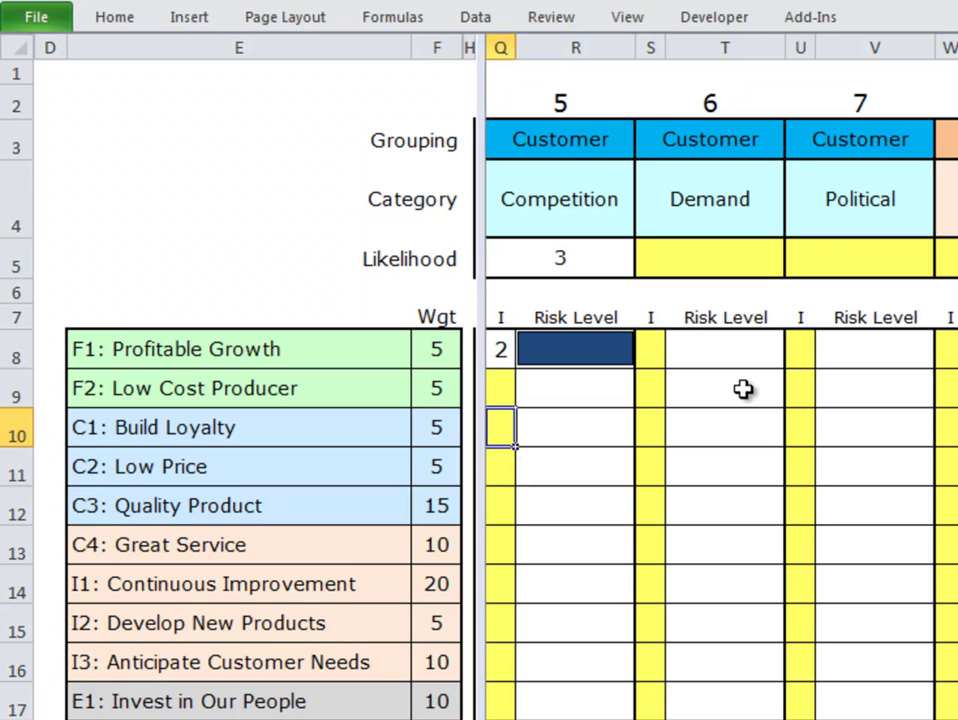
pyautogui.write('4')
pyautogui.press('Return')
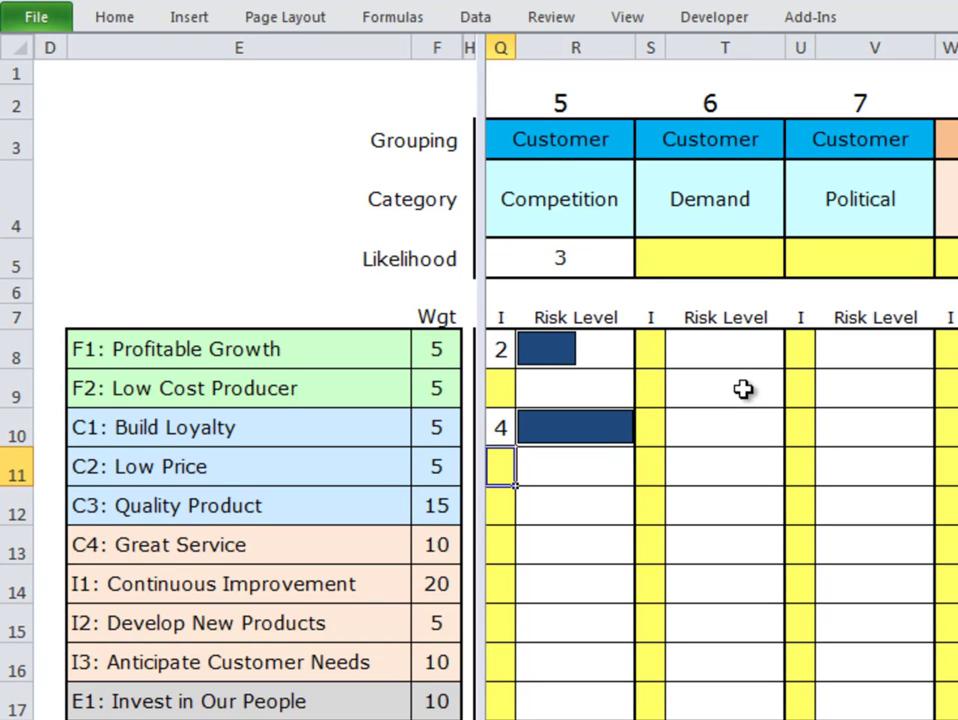
pyautogui.write('1')
pyautogui.press('Return')
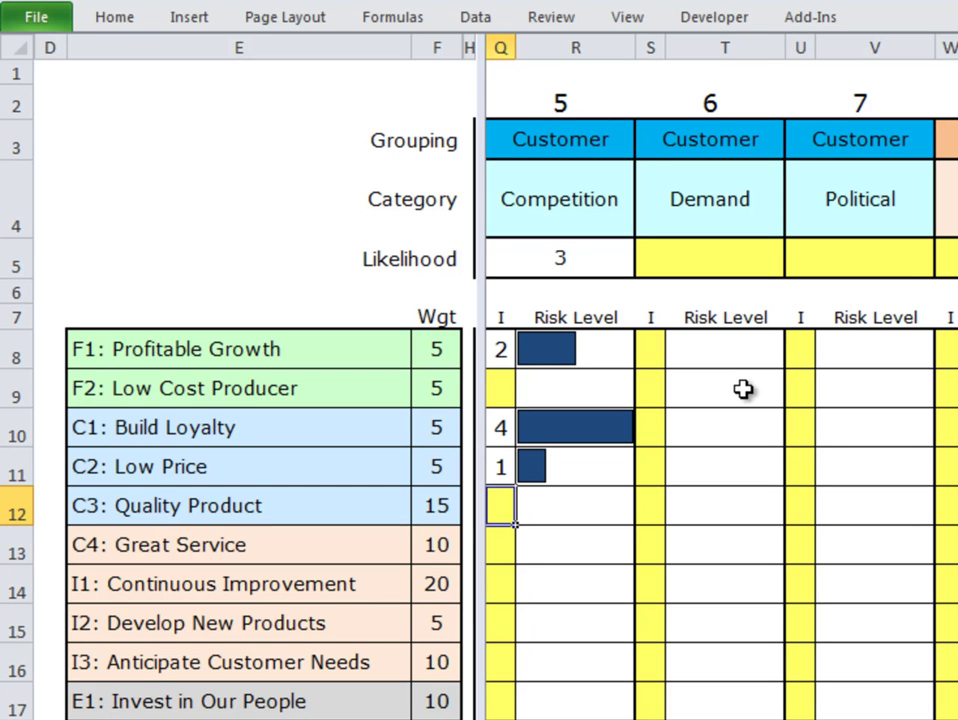
pyautogui.press('Return')
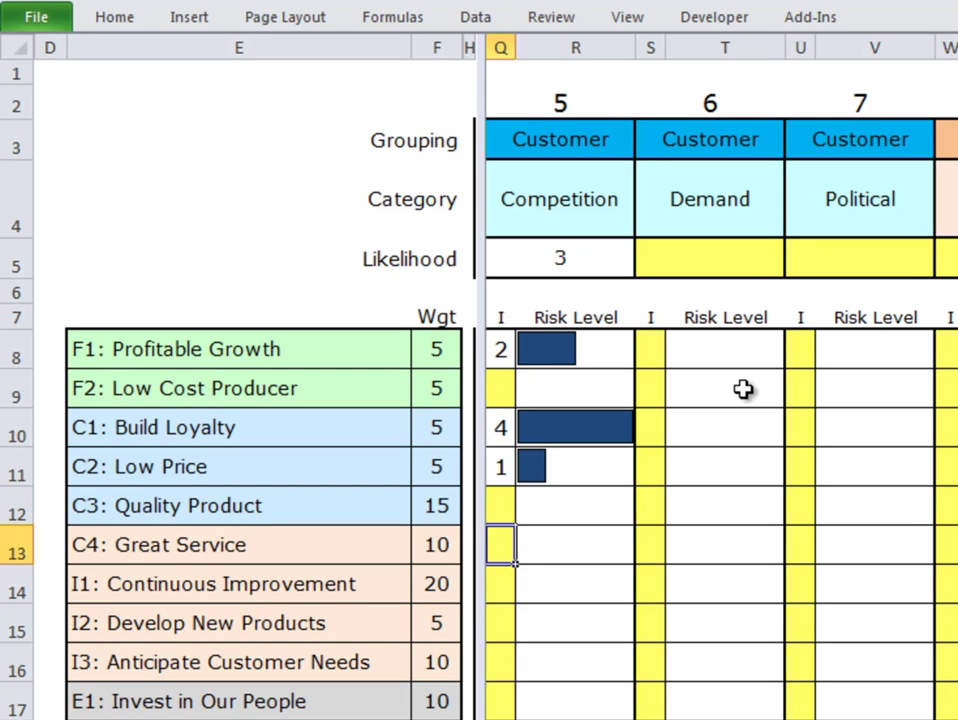
pyautogui.write('2')
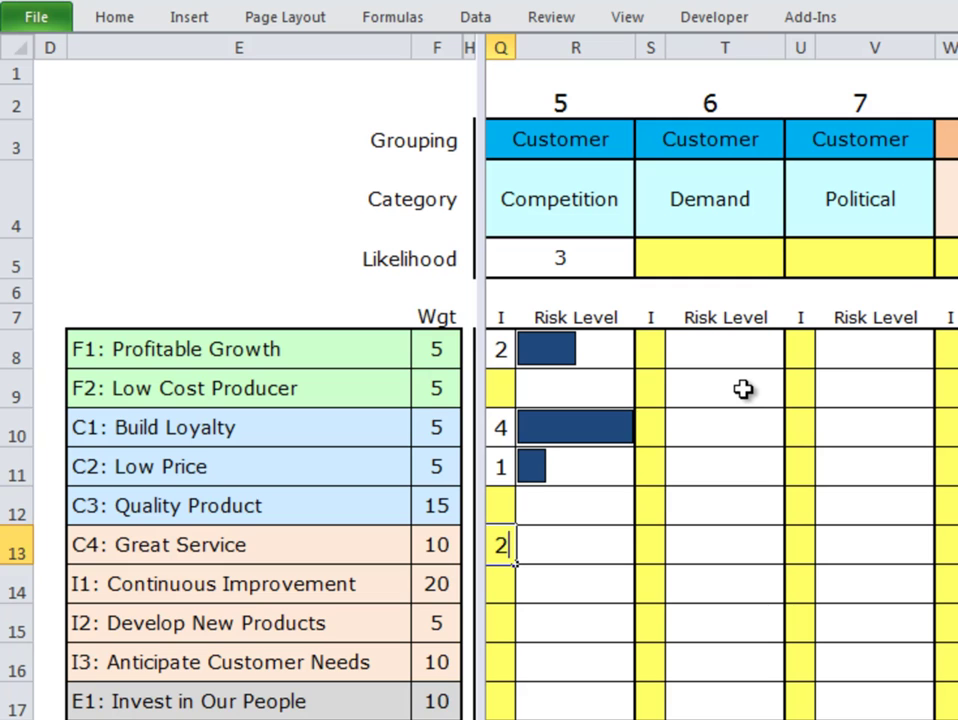
pyautogui.press('Return')
pyautogui.press('Return')
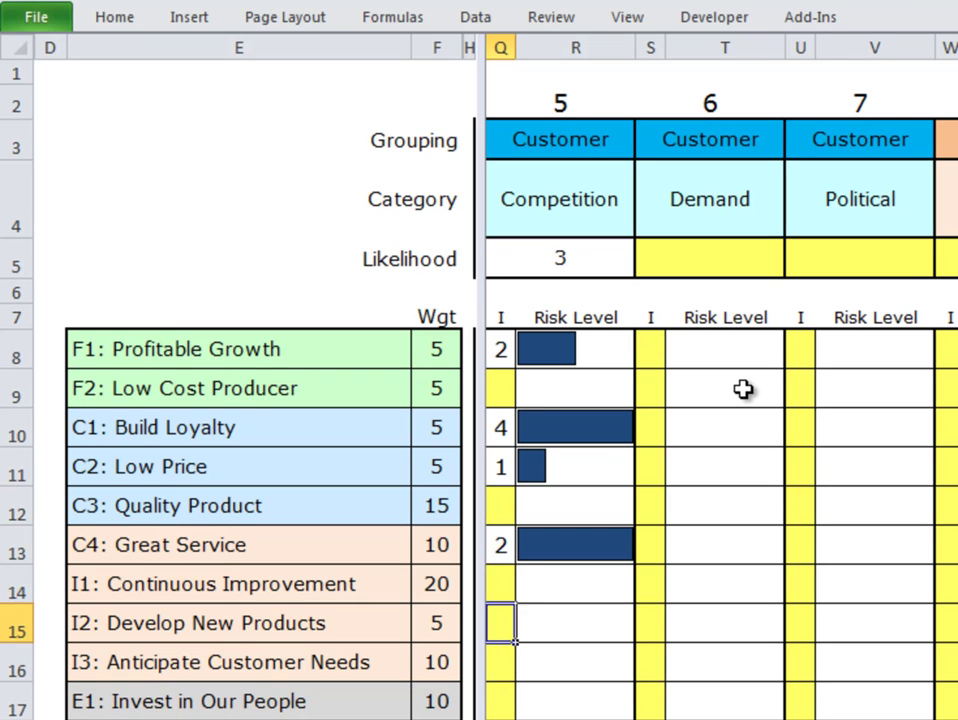
pyautogui.press('Return')
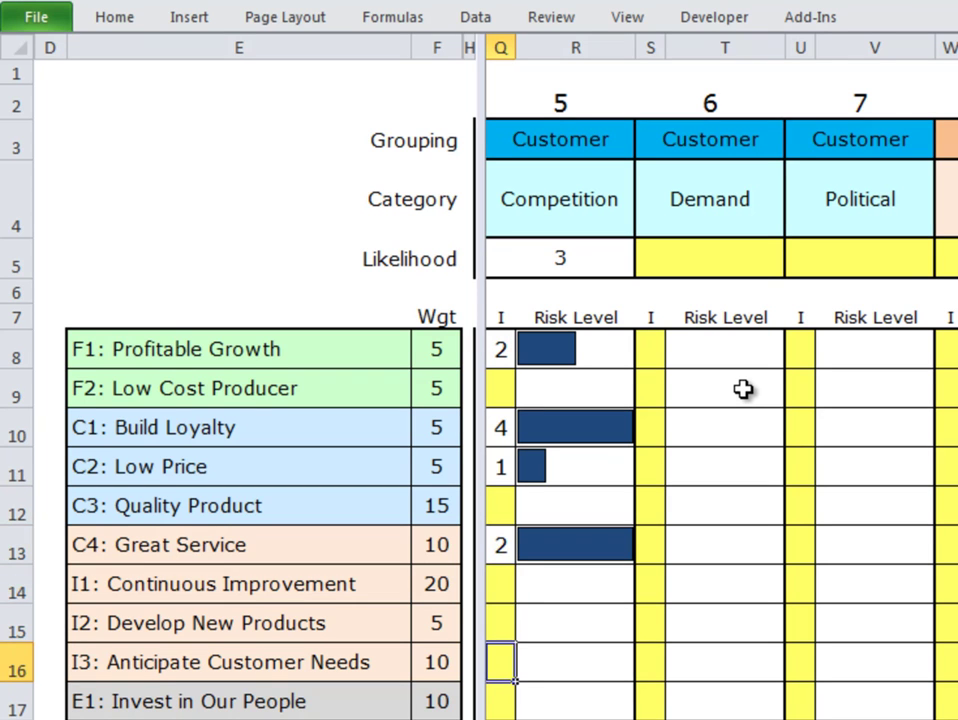
pyautogui.write('3')
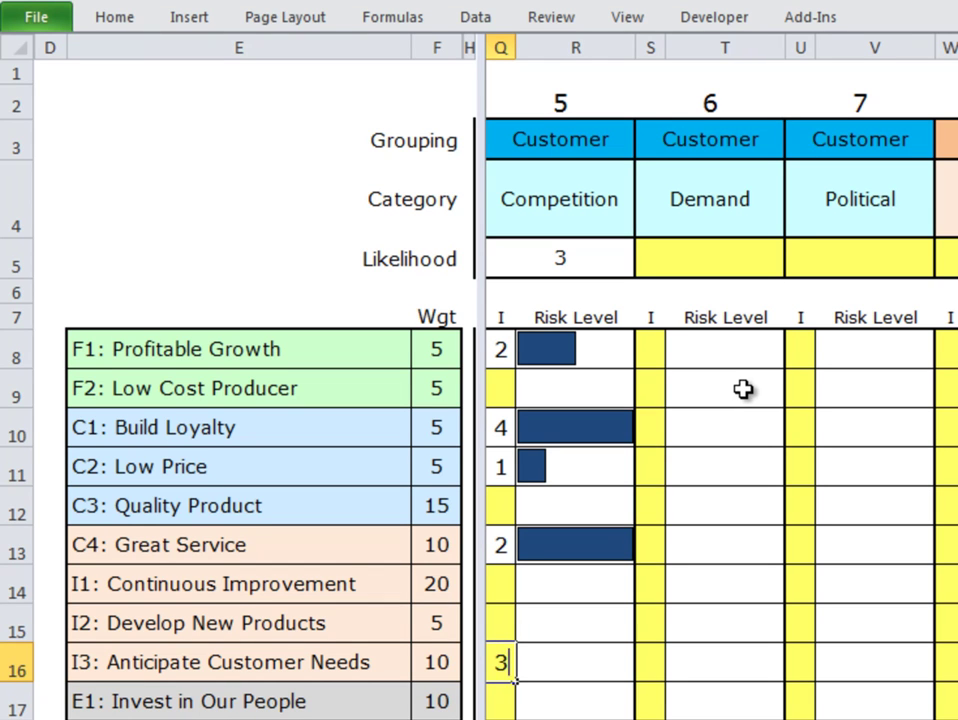
pyautogui.press('Tab')
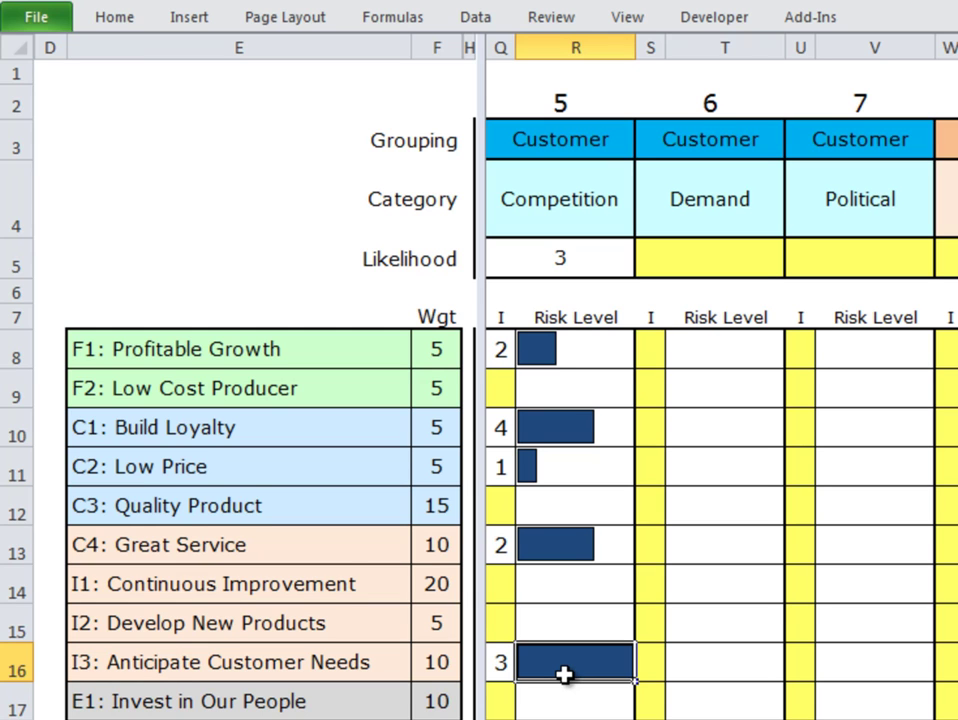
# Give Demand an F1 impact score of 4 and a likelihood of 2.
pyautogui.click(730, 267)
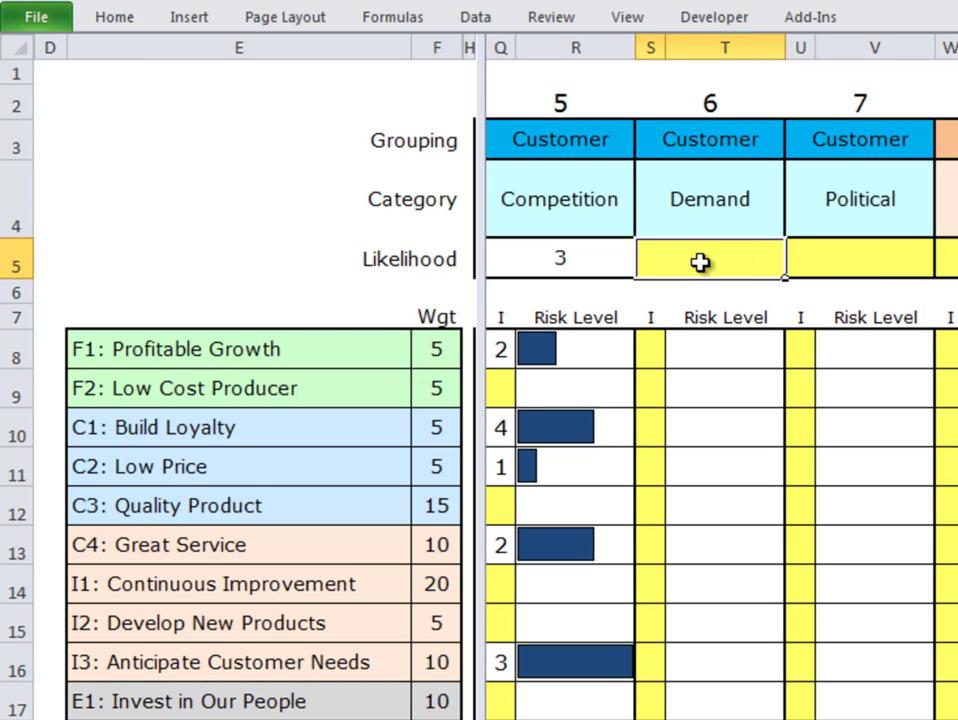
pyautogui.click(655, 344)
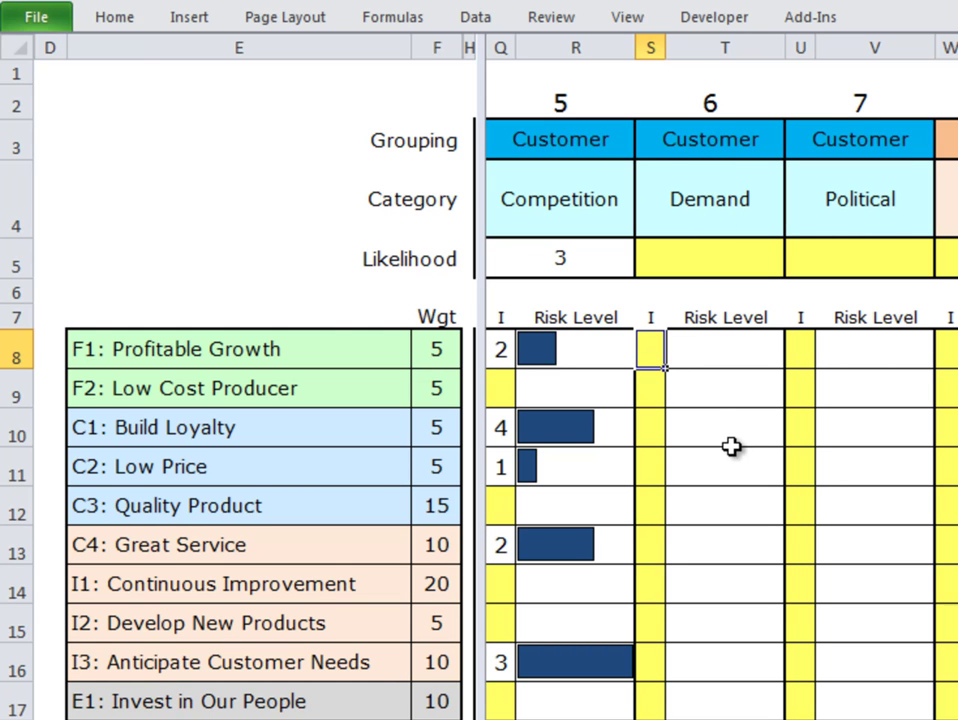
pyautogui.write('4')
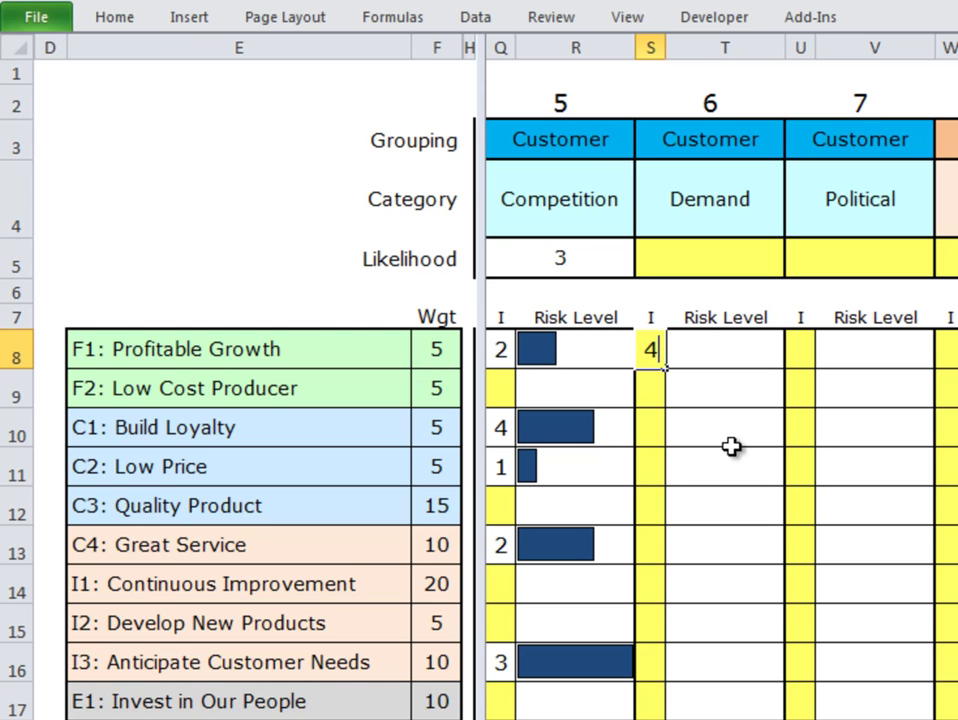
pyautogui.press('Return')
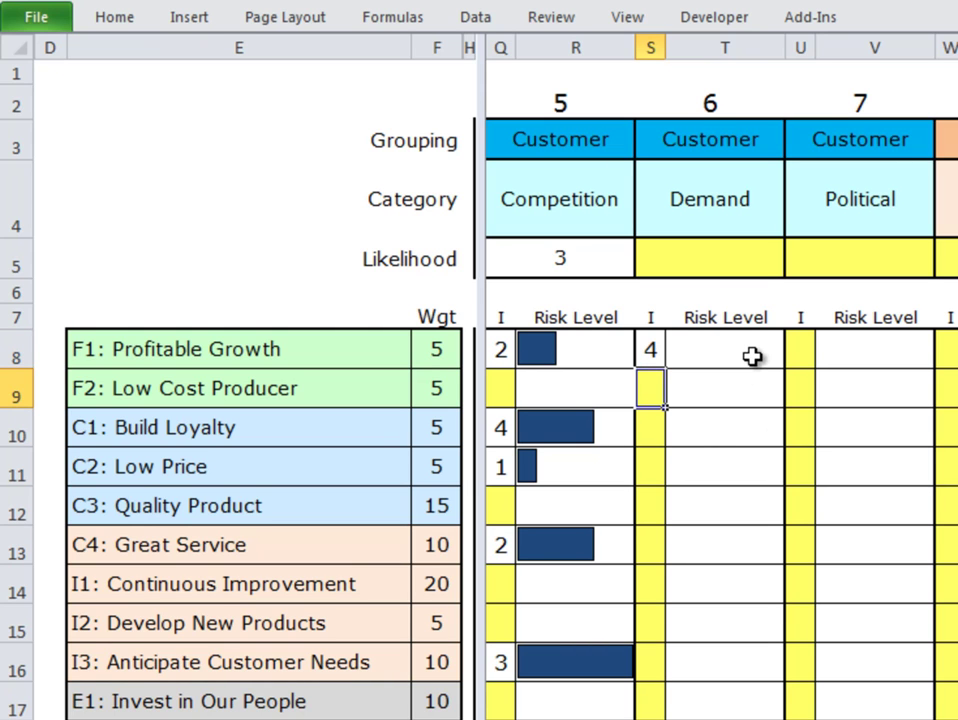
pyautogui.click(723, 253)
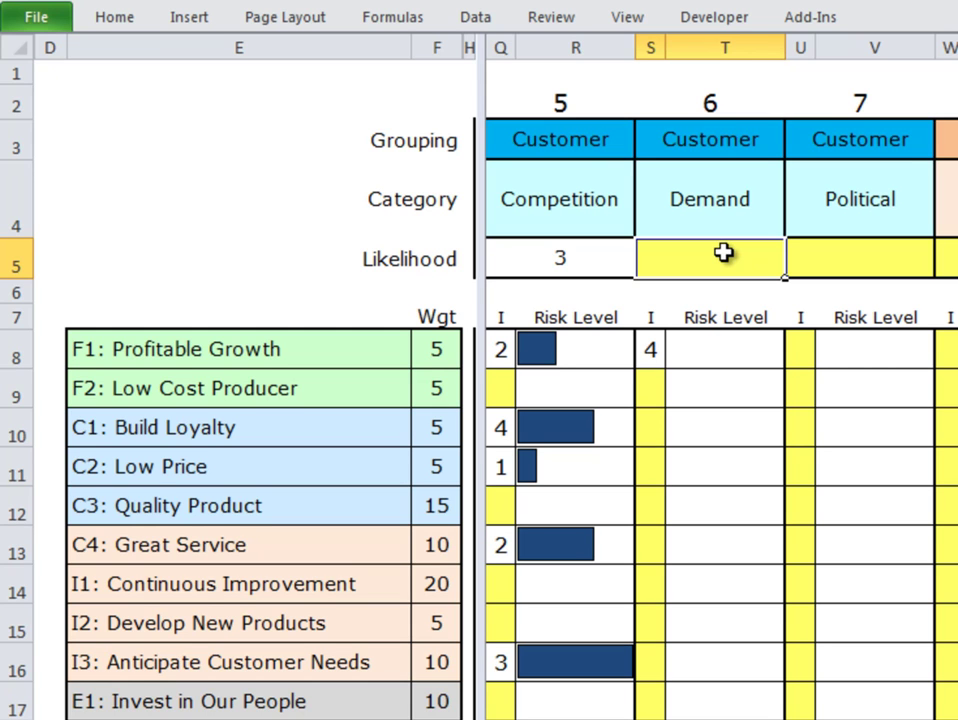
pyautogui.write('2')
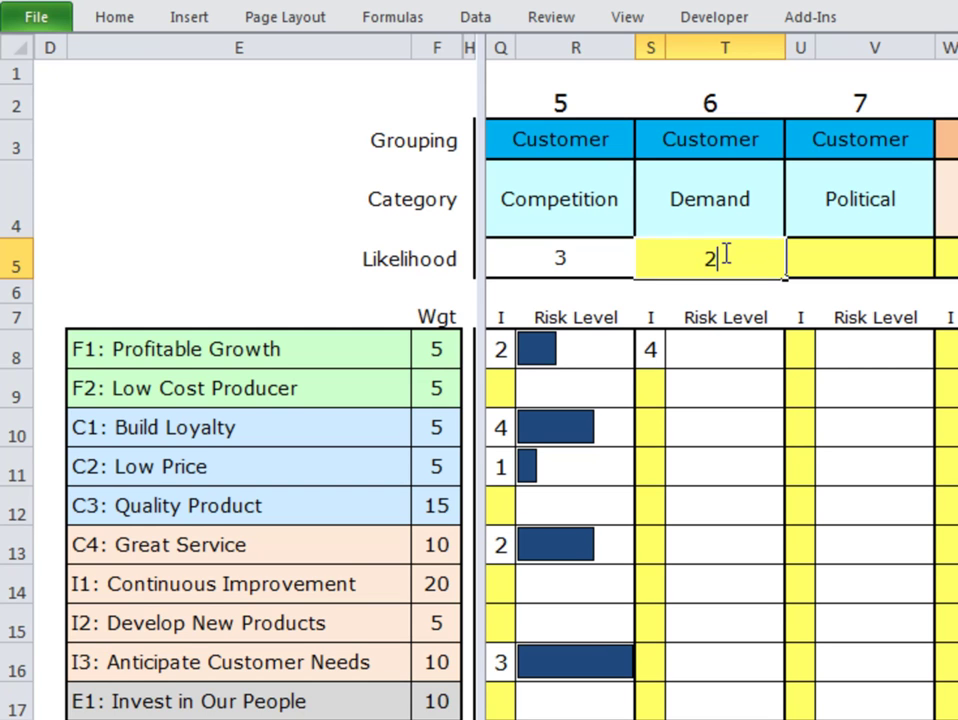
pyautogui.press('Return')
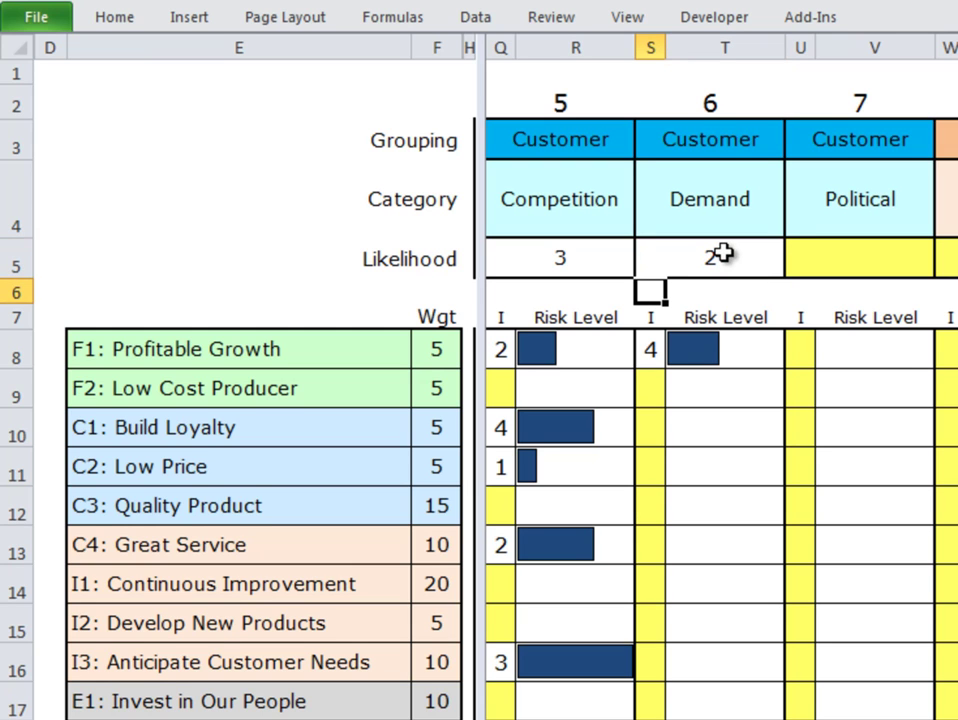
# Enter Demand impact scores 3 for F2, 4 for C2 and 5 for I2.
pyautogui.press('Down')
pyautogui.press('Down')
pyautogui.press('Down')
pyautogui.write('3')
pyautogui.press('Return')
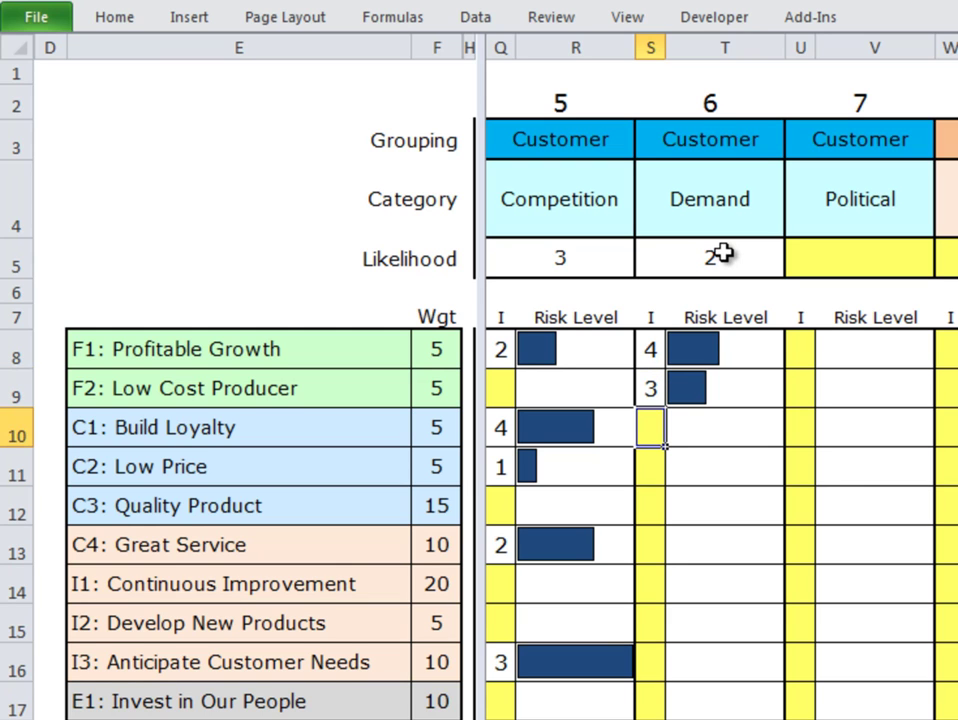
pyautogui.press('Down')
pyautogui.write('4')
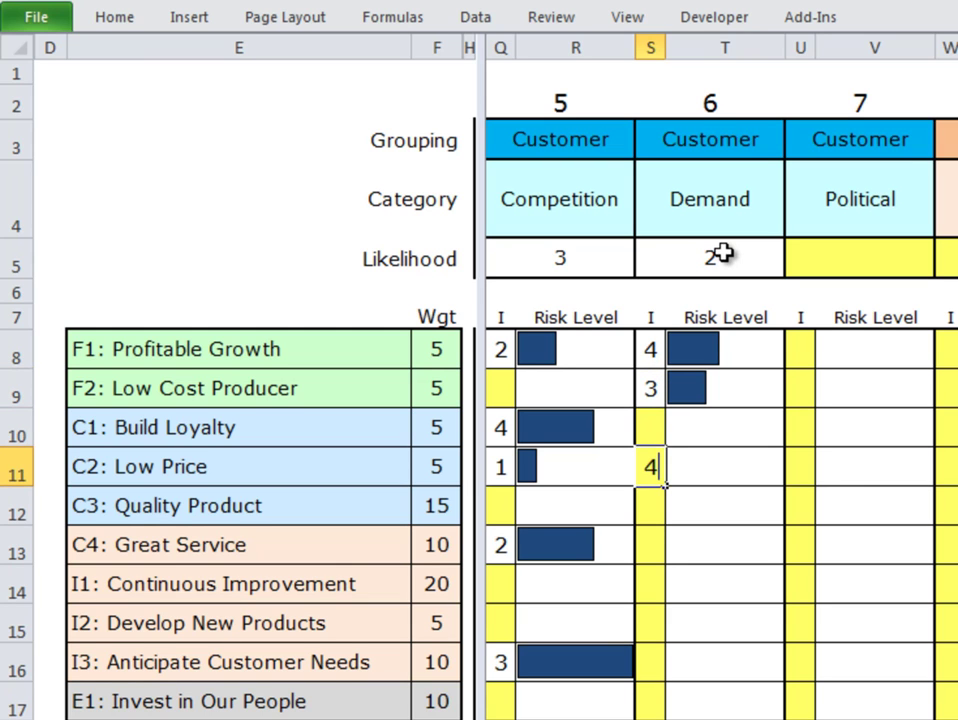
pyautogui.press('Return')
pyautogui.press('Down')
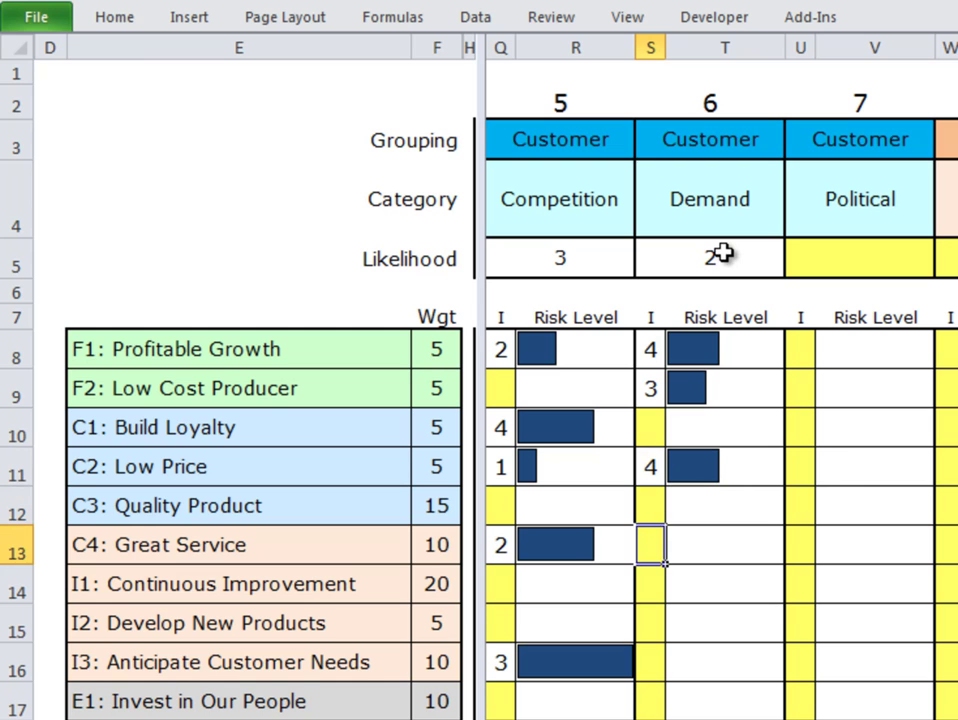
pyautogui.press('Down')
pyautogui.press('Down')
pyautogui.write('5')
pyautogui.press('Return')
pyautogui.press('Down')
pyautogui.press('Down')
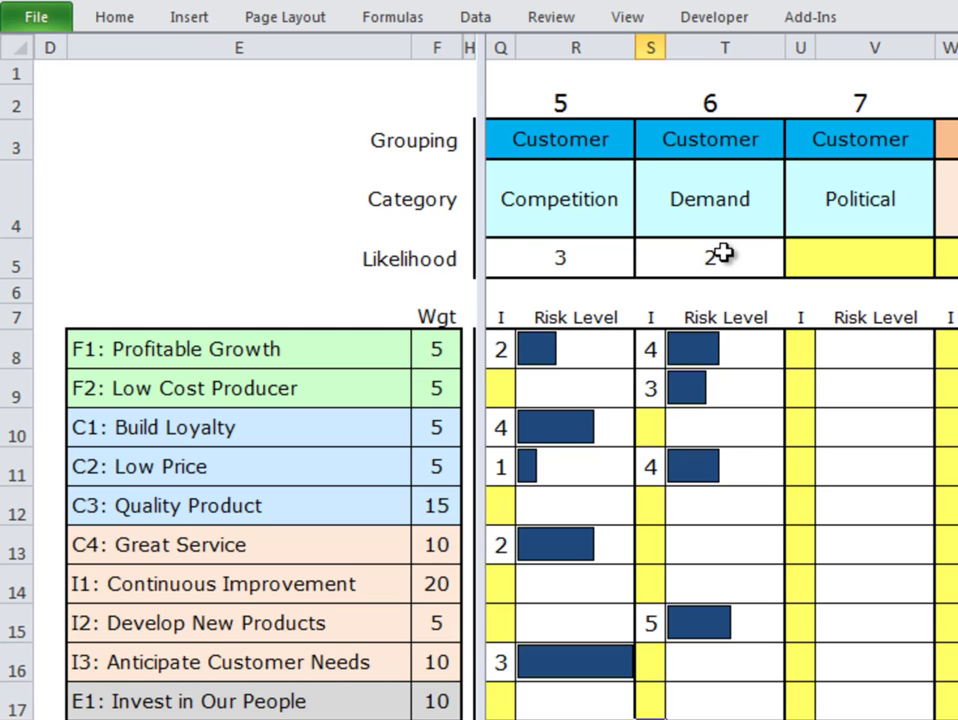